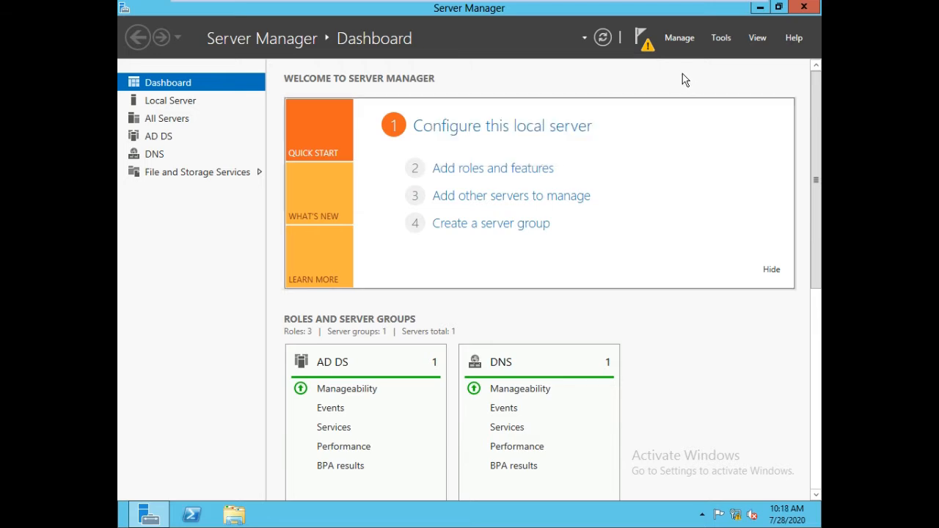
- Start promoting the server to a domain controller in a new forest with the root domain name KIT.KRL
left_click(644, 50)
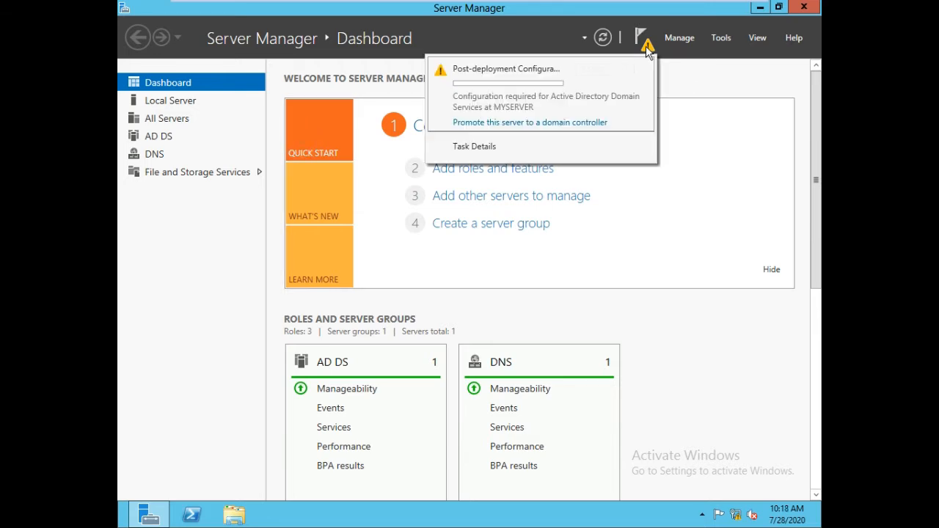
left_click(611, 123)
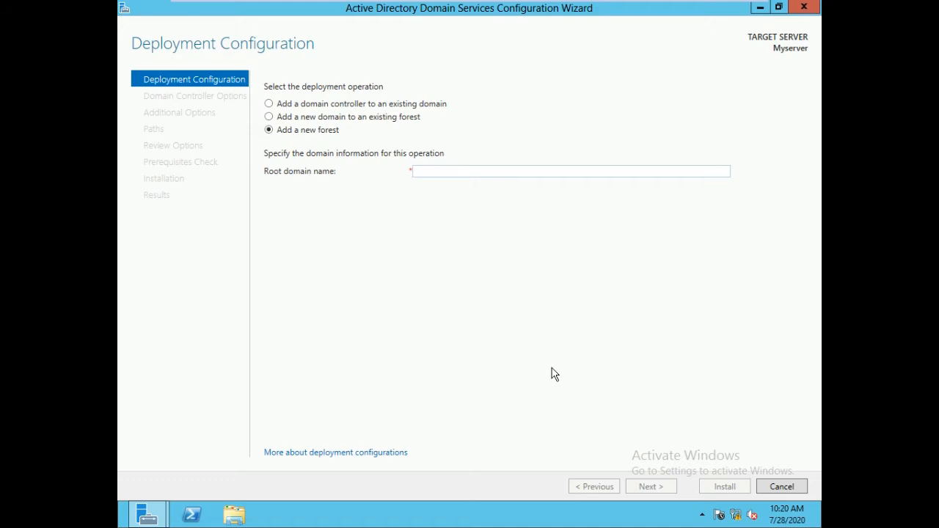
type("KIT")
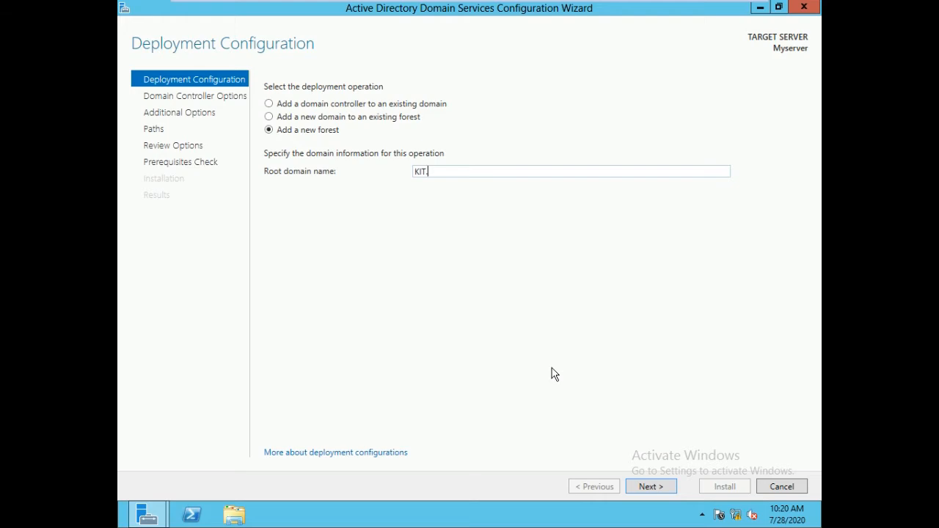
type(".KRL")
left_click(670, 487)
- Enter and confirm the Directory Services Restore Mode password, keeping the Windows Server 2012 functional levels, and continue to the DNS options
mouse_move(204, 9)
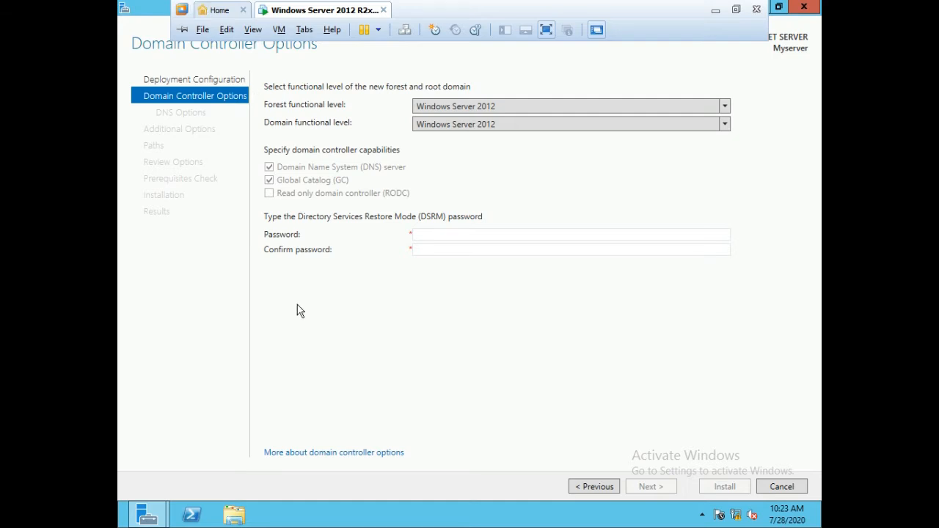
left_click(462, 233)
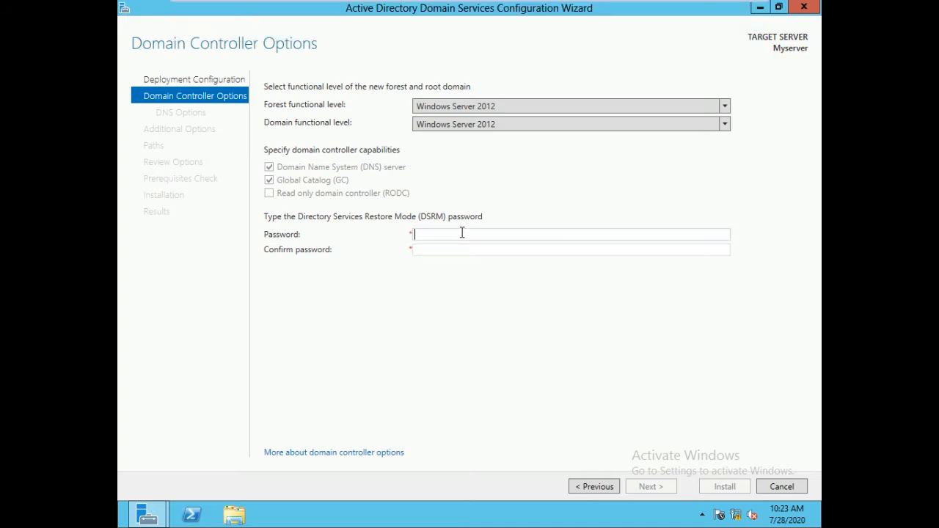
type("•••••••••")
key("Tab")
type("••••")
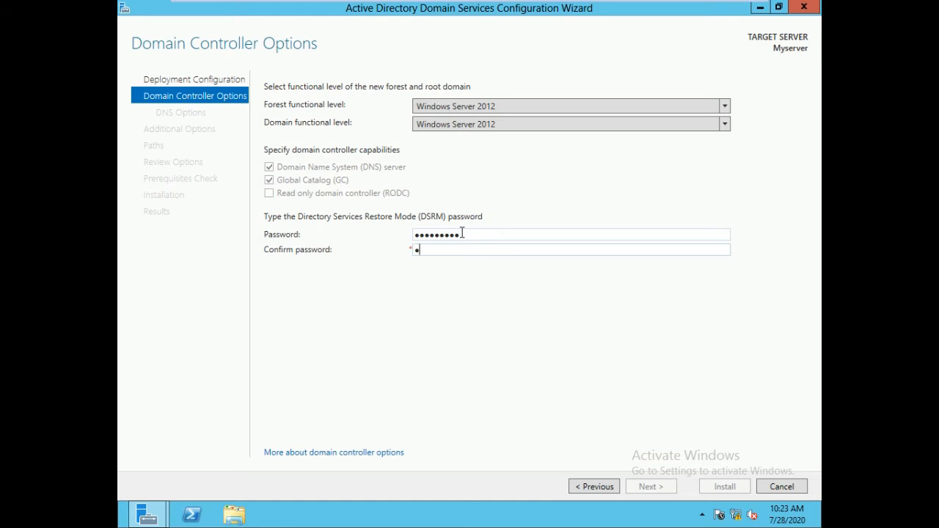
type("••••••")
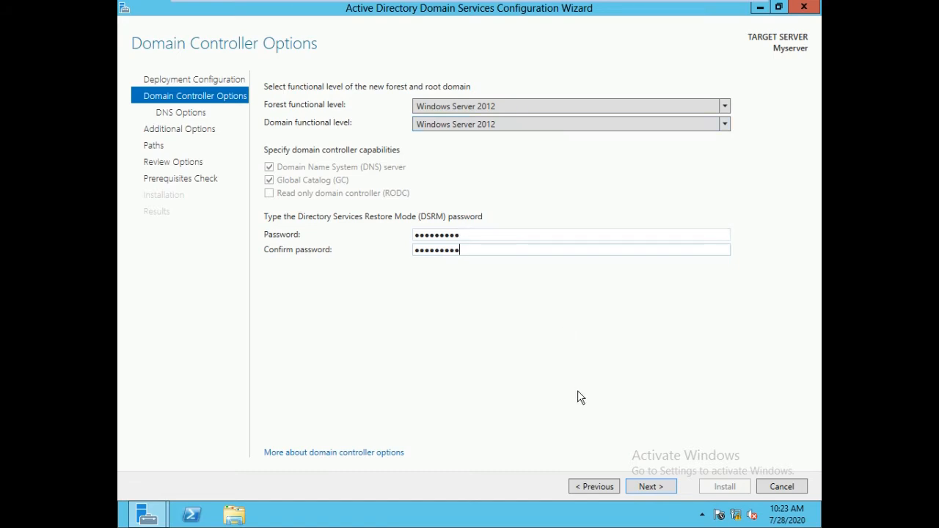
left_click(666, 488)
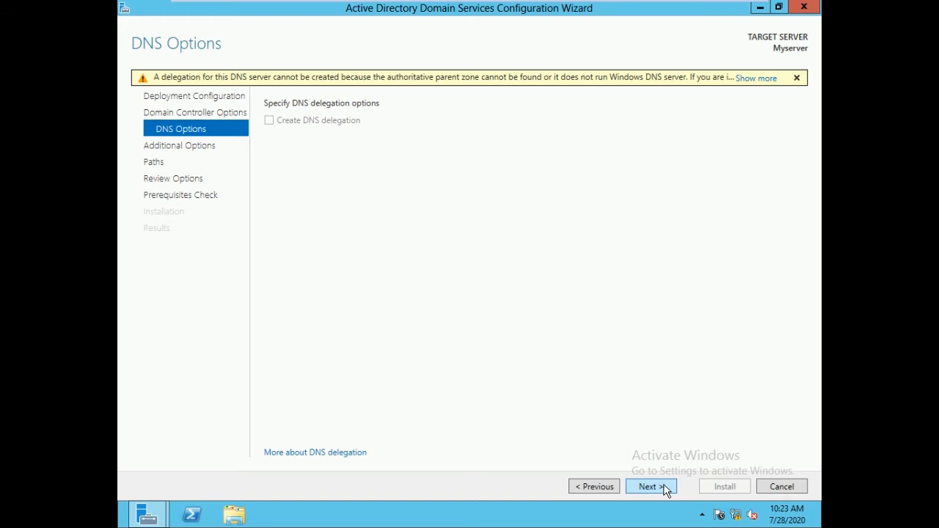
- Read the full DNS delegation warning and dismiss it
mouse_move(640, 6)
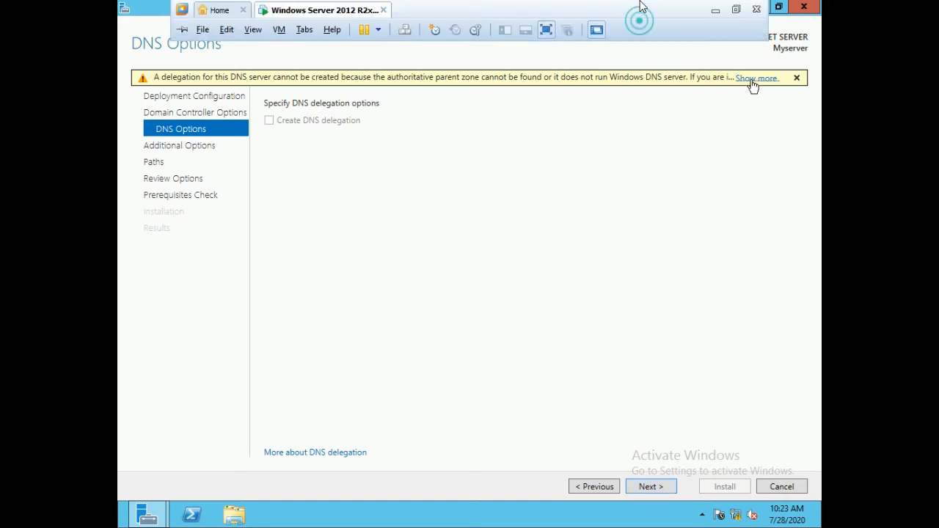
left_click(752, 79)
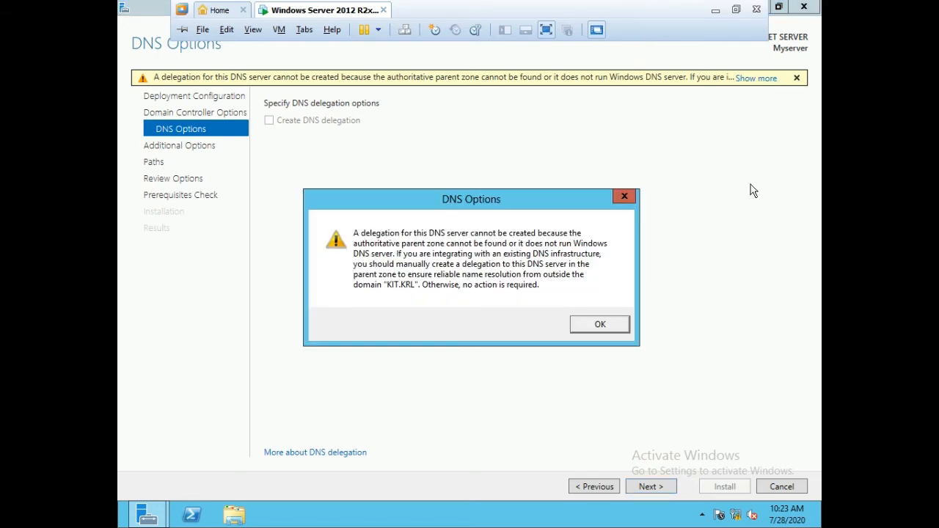
left_click(613, 327)
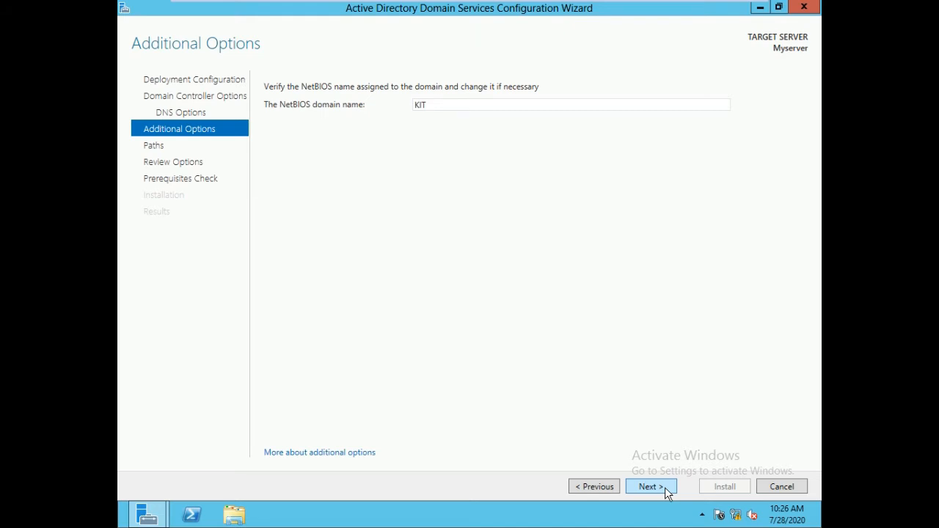
- Accept the NetBIOS domain name KIT and the default database, log and SYSVOL folders, rechecking the paths before reviewing the selections
left_click(651, 487)
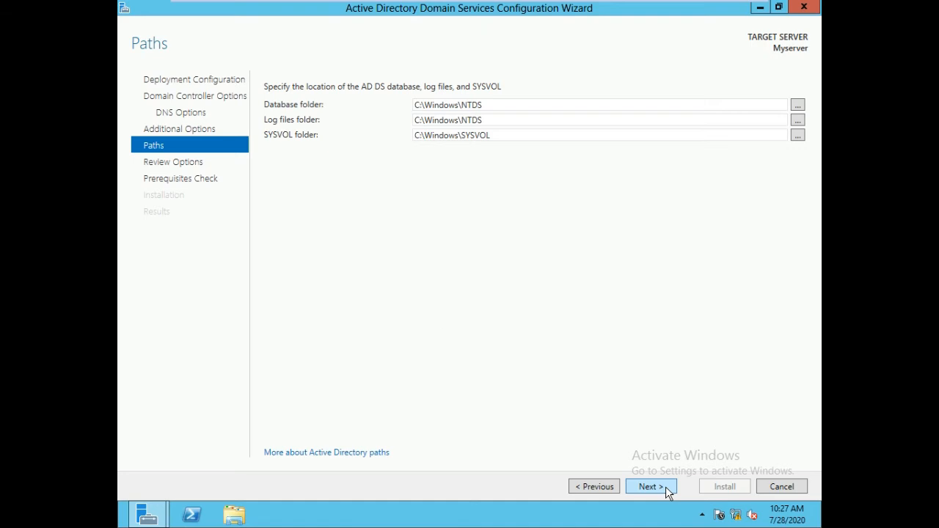
left_click(667, 489)
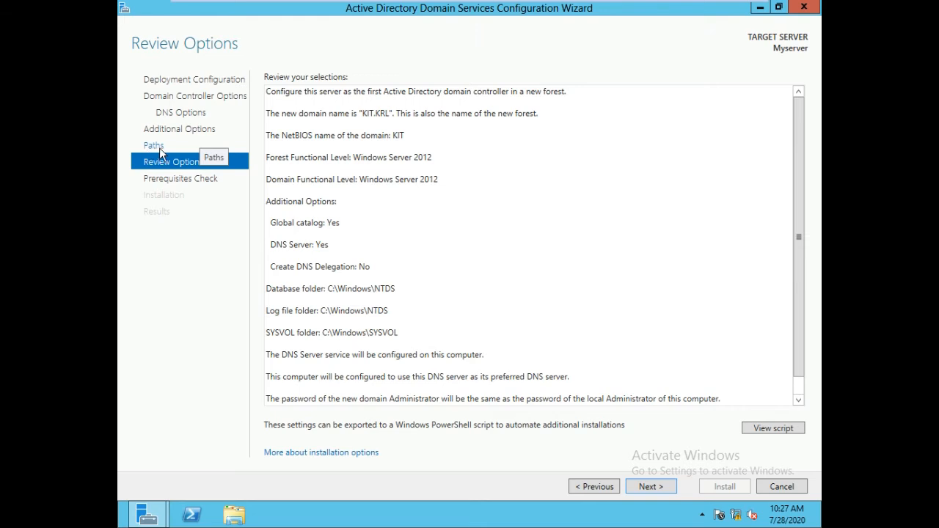
left_click(157, 149)
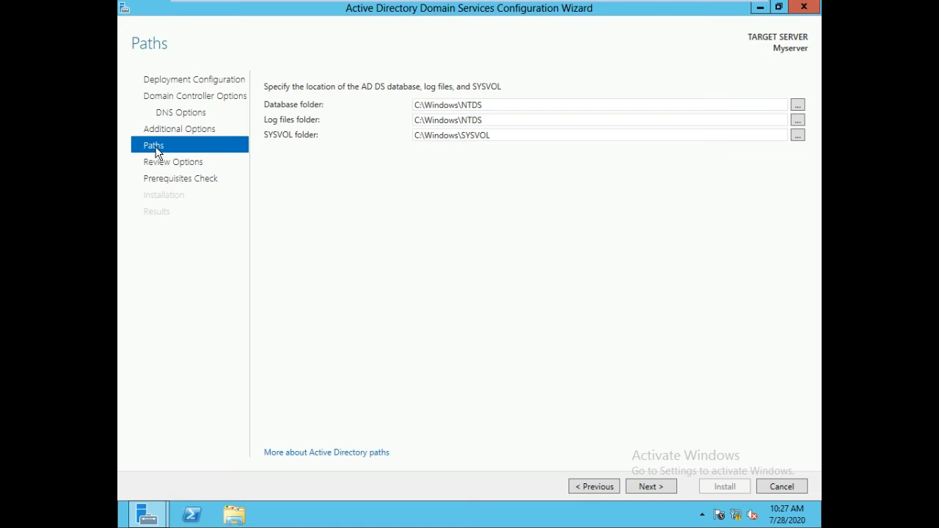
left_click(156, 163)
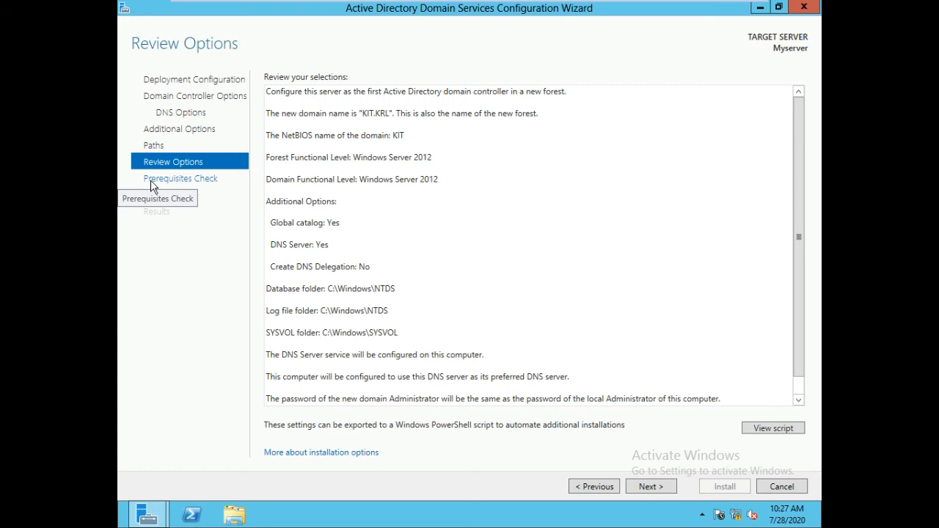
- Run the prerequisites check and install the domain controller configuration, acknowledging the sign-off notice for the restart
left_click(151, 181)
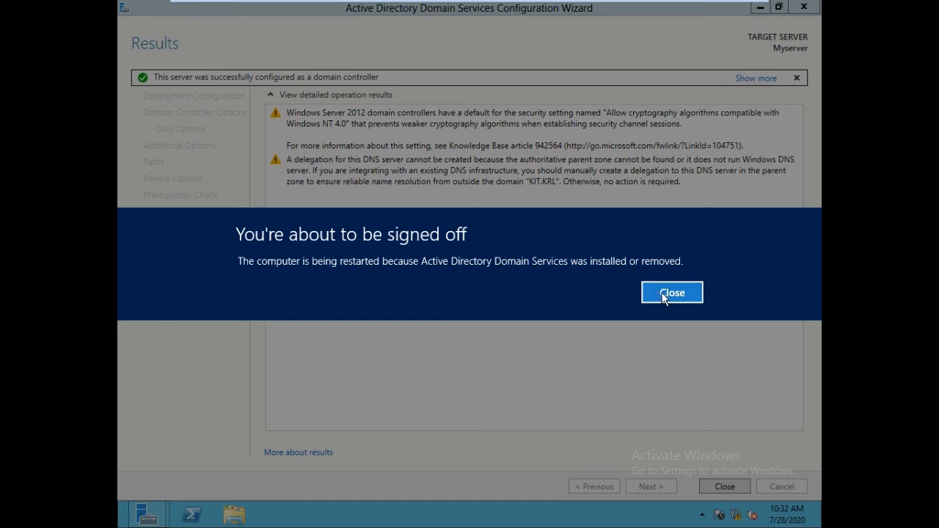
left_click(663, 293)
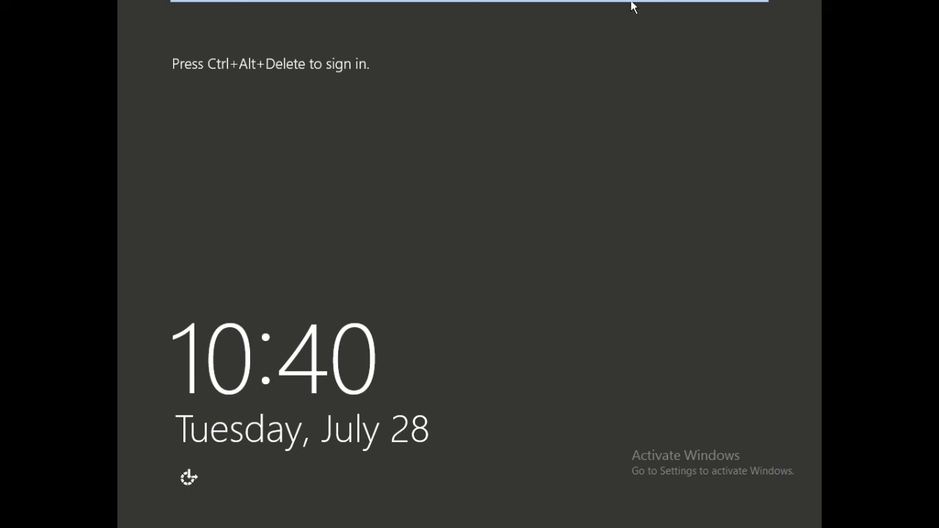
- Sign in to the restarted server as KIT\Administrator with the account password
mouse_move(477, 4)
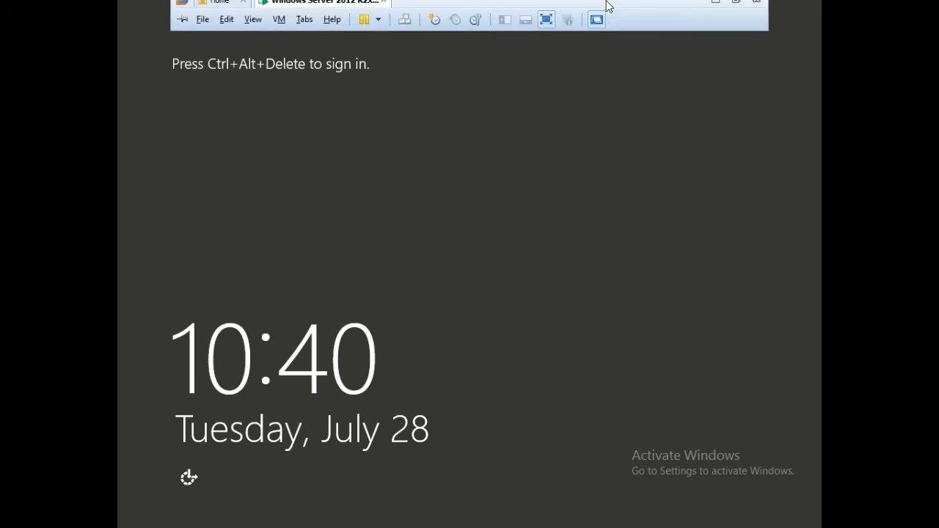
left_click(404, 32)
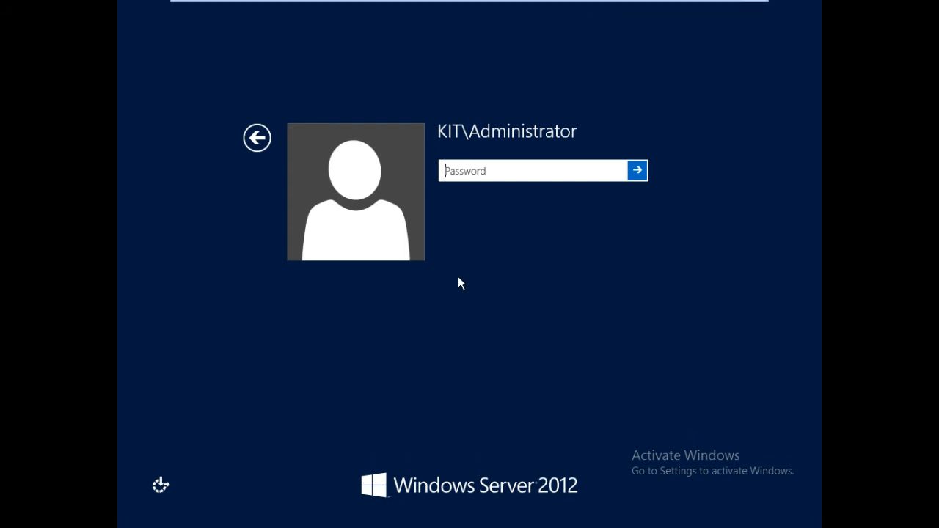
type("•••••••••")
key("Return")
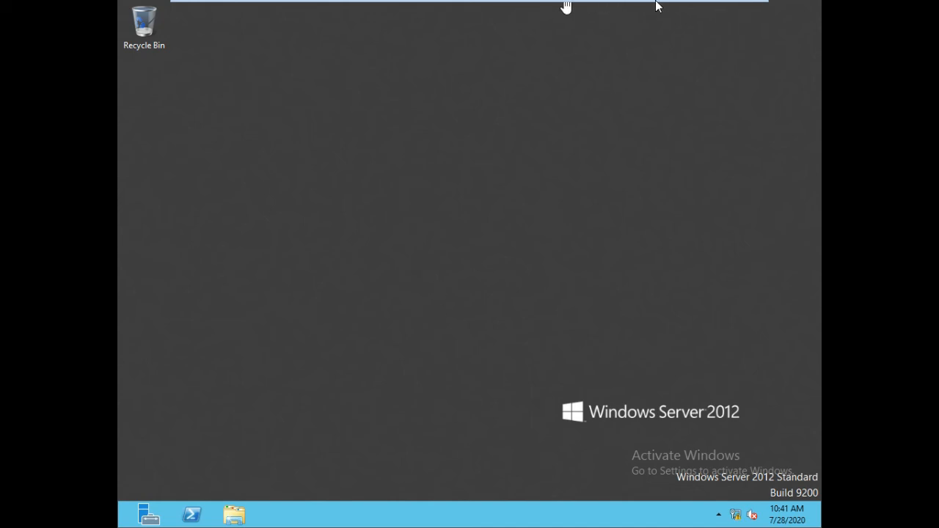
- Open Server Manager and examine the role and server group tiles on the dashboard
mouse_move(655, 6)
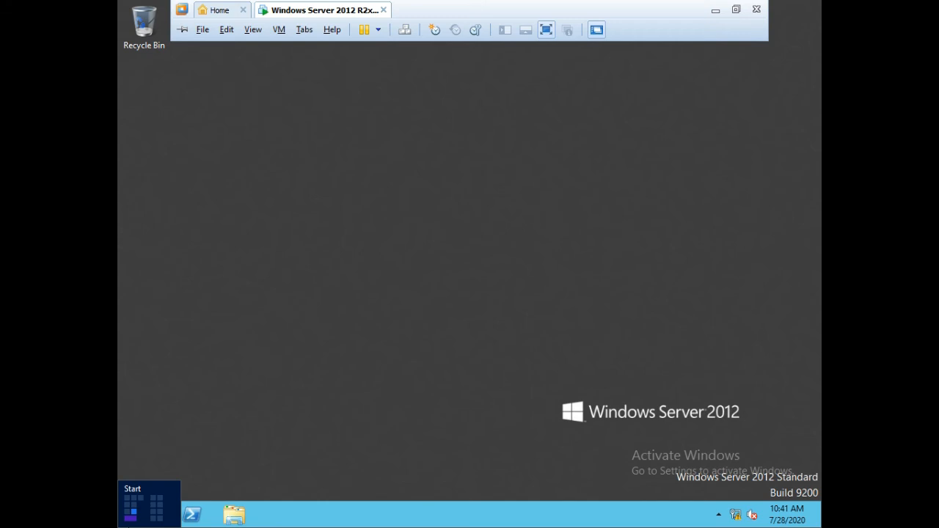
left_click(147, 518)
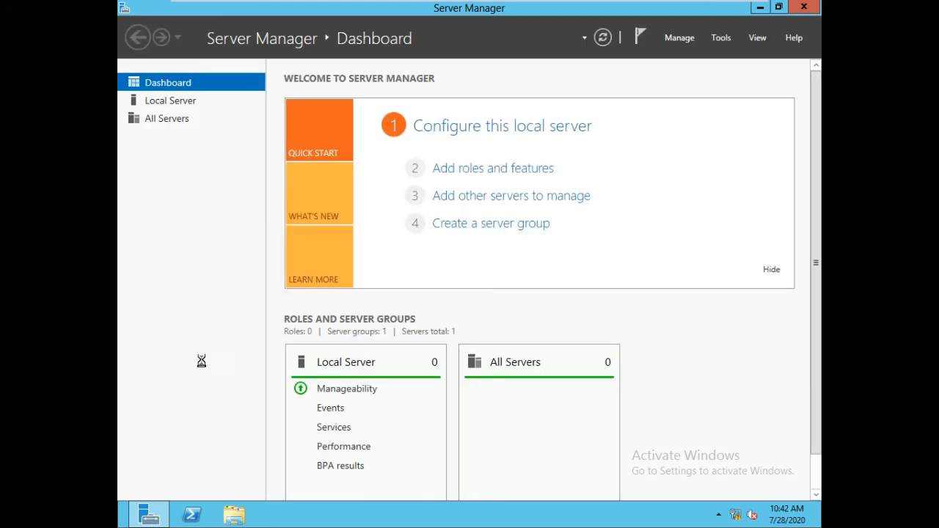
scroll(297, 433, "down", 1)
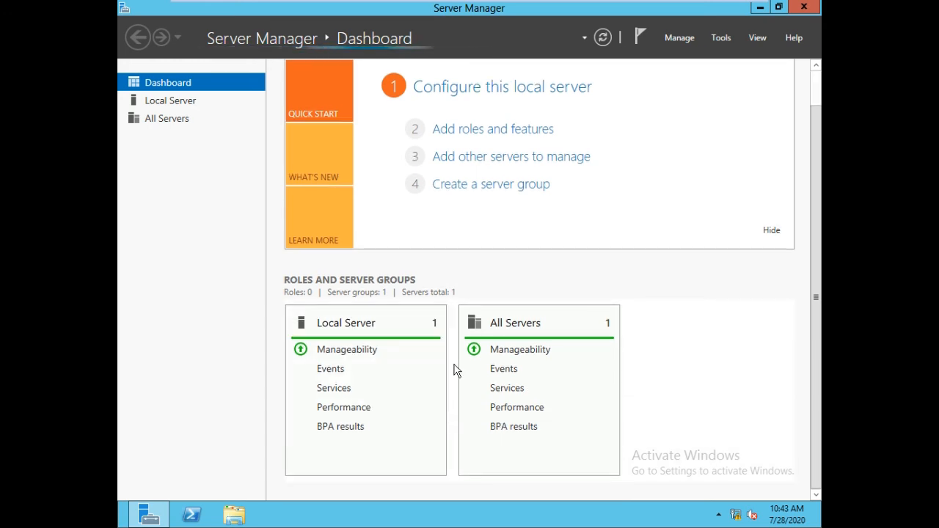
scroll(455, 370, "down", 1)
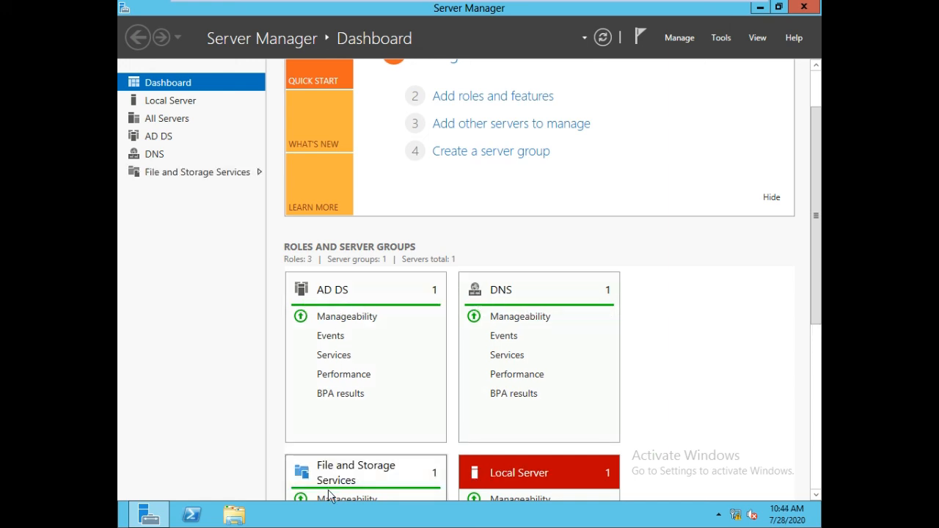
scroll(362, 474, "down", 3)
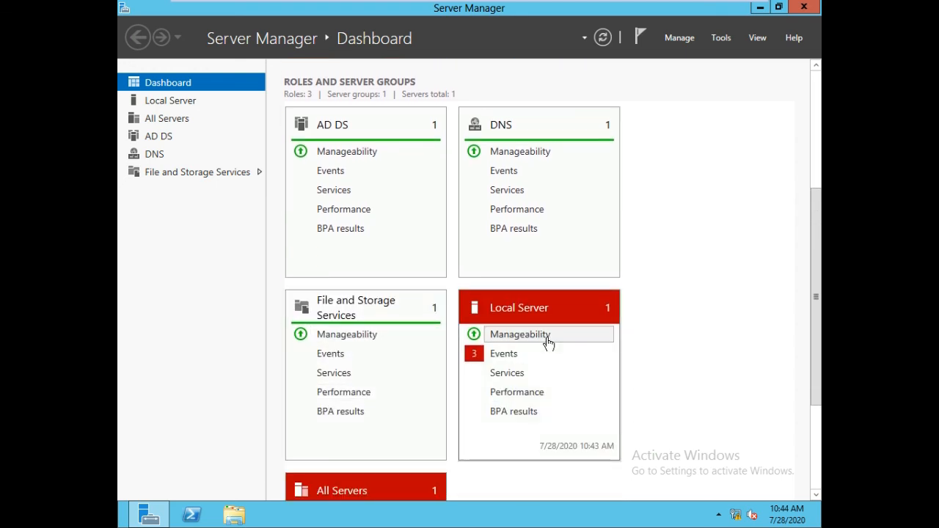
scroll(493, 392, "down", 3)
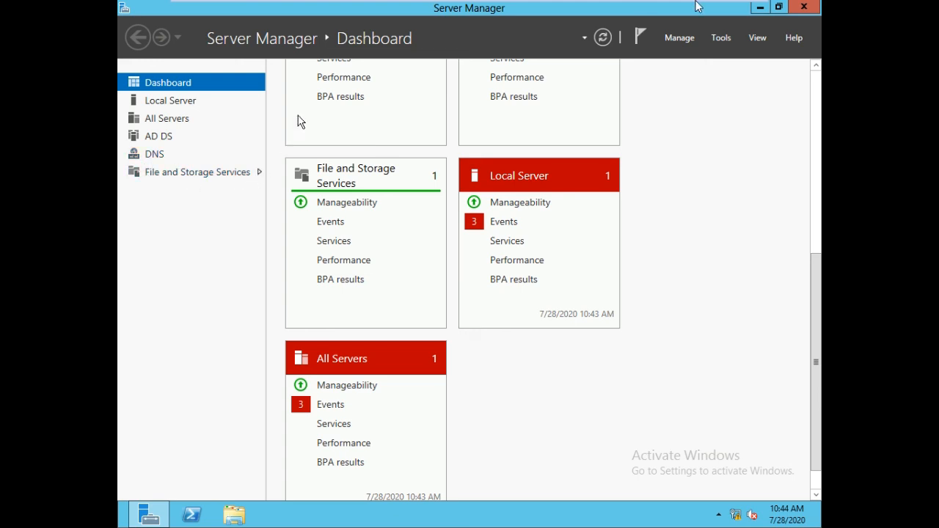
scroll(519, 389, "up", 1)
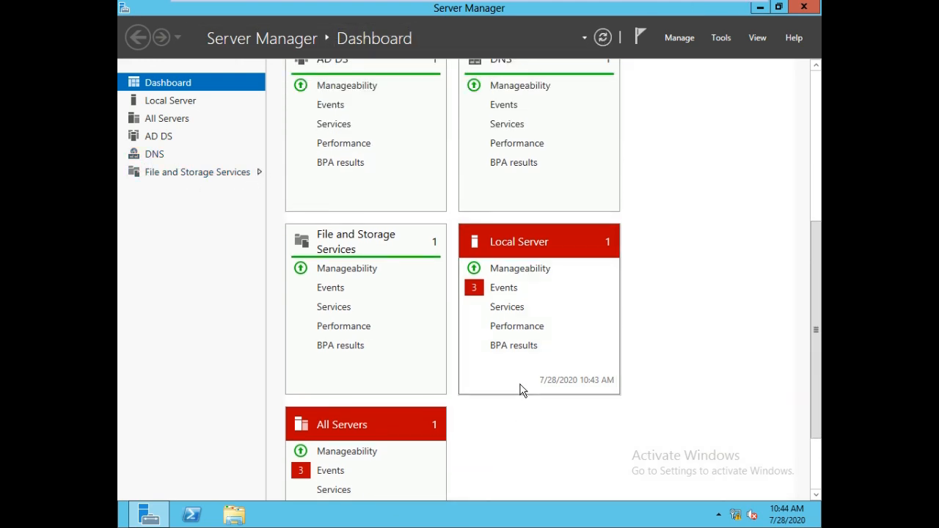
scroll(519, 389, "up", 4)
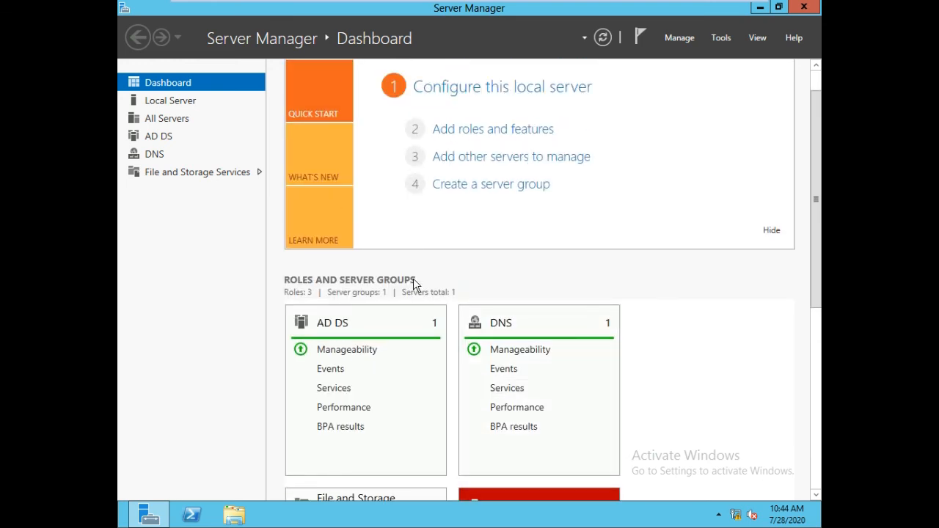
- Open the Local Server page in Server Manager
left_click(148, 103)
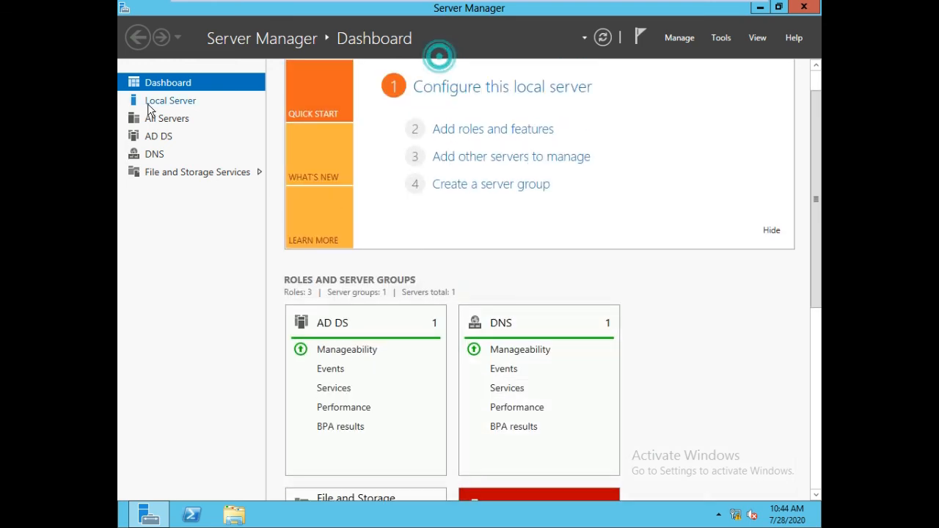